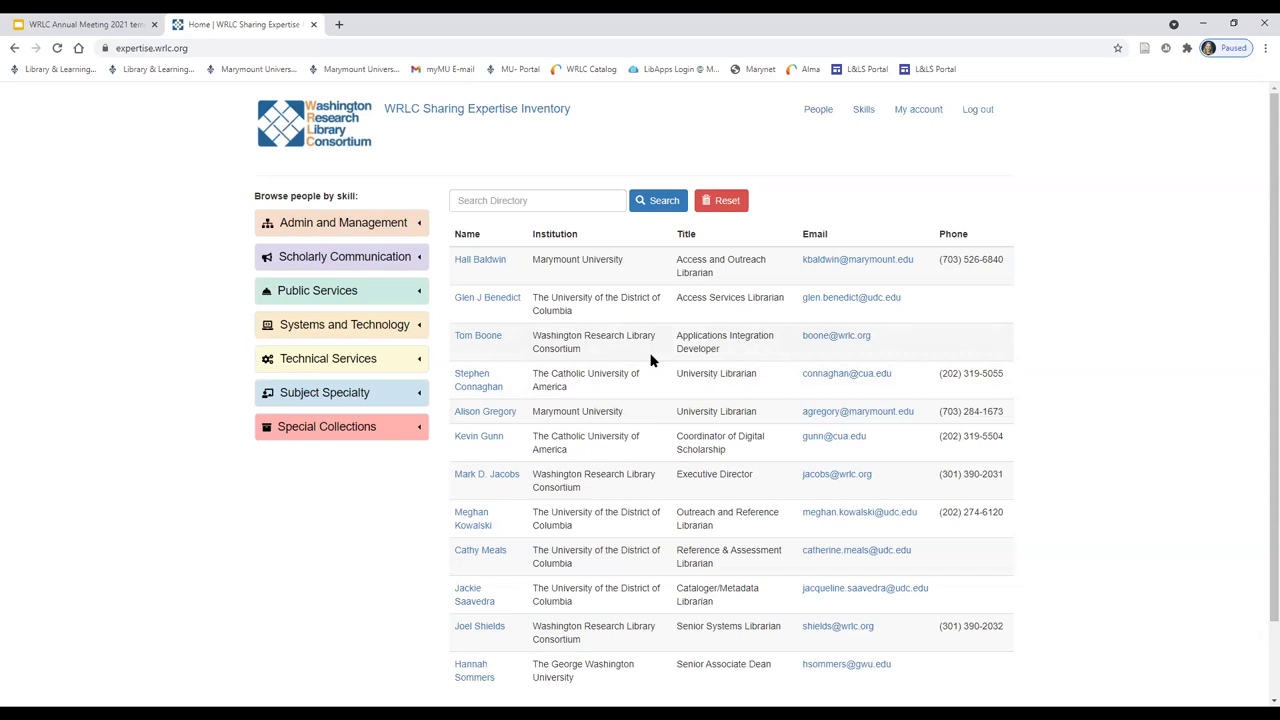
Open your own account profile for editing and go to its Skills section
left_click(922, 112)
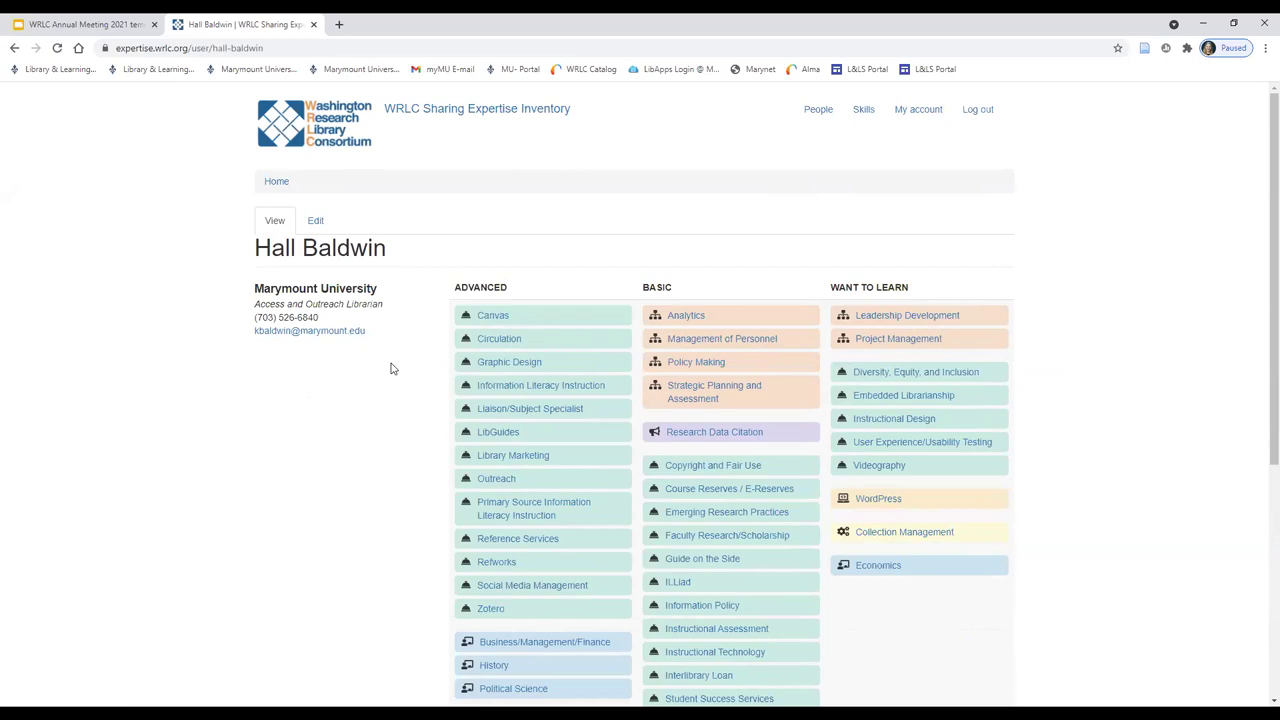
left_click(318, 221)
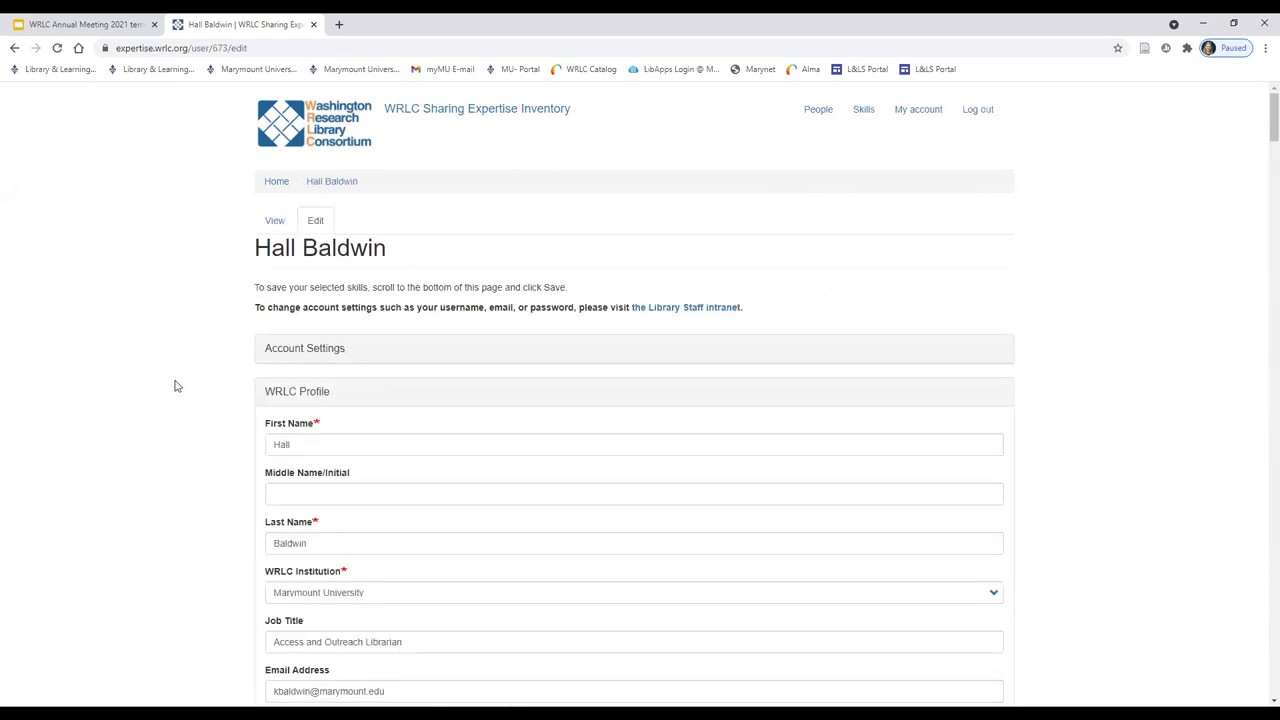
scroll(175, 386, "down", 1)
scroll(175, 386, "down", 5)
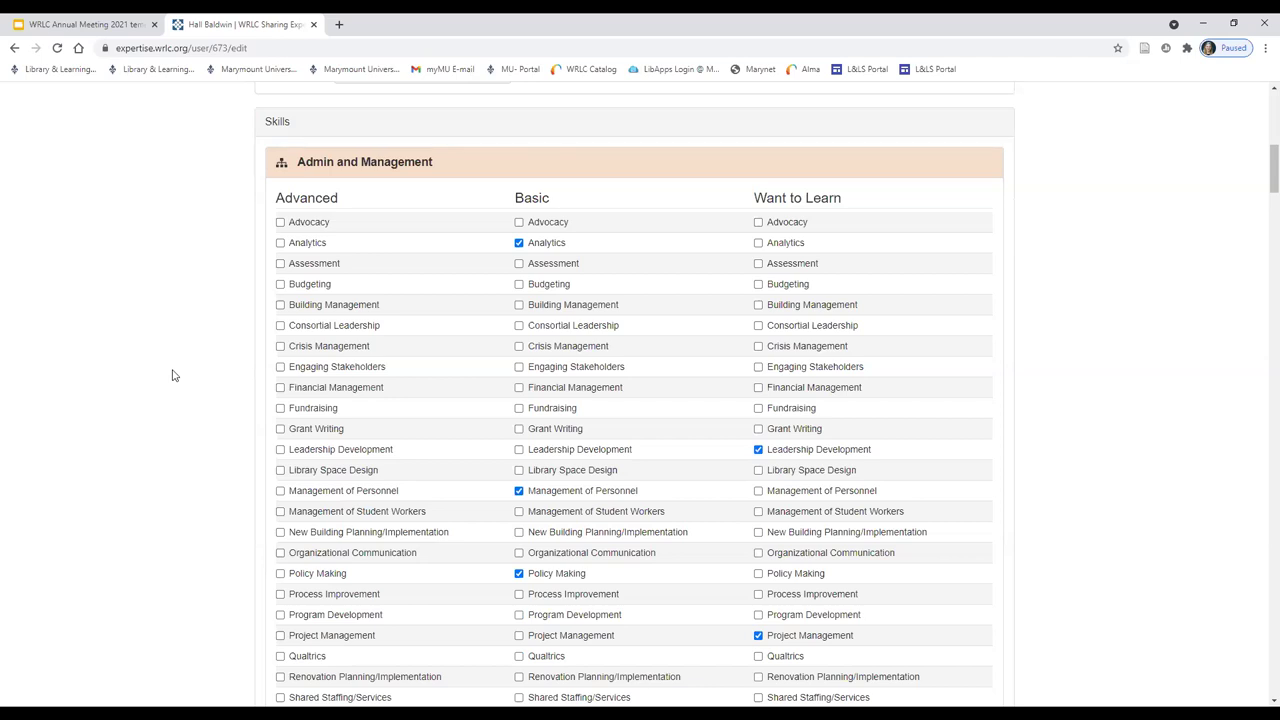
Review the Advanced, Basic and Want to Learn skill checklists from Admin and Management through Special Collections
scroll(172, 378, "down", 5)
scroll(172, 375, "down", 1)
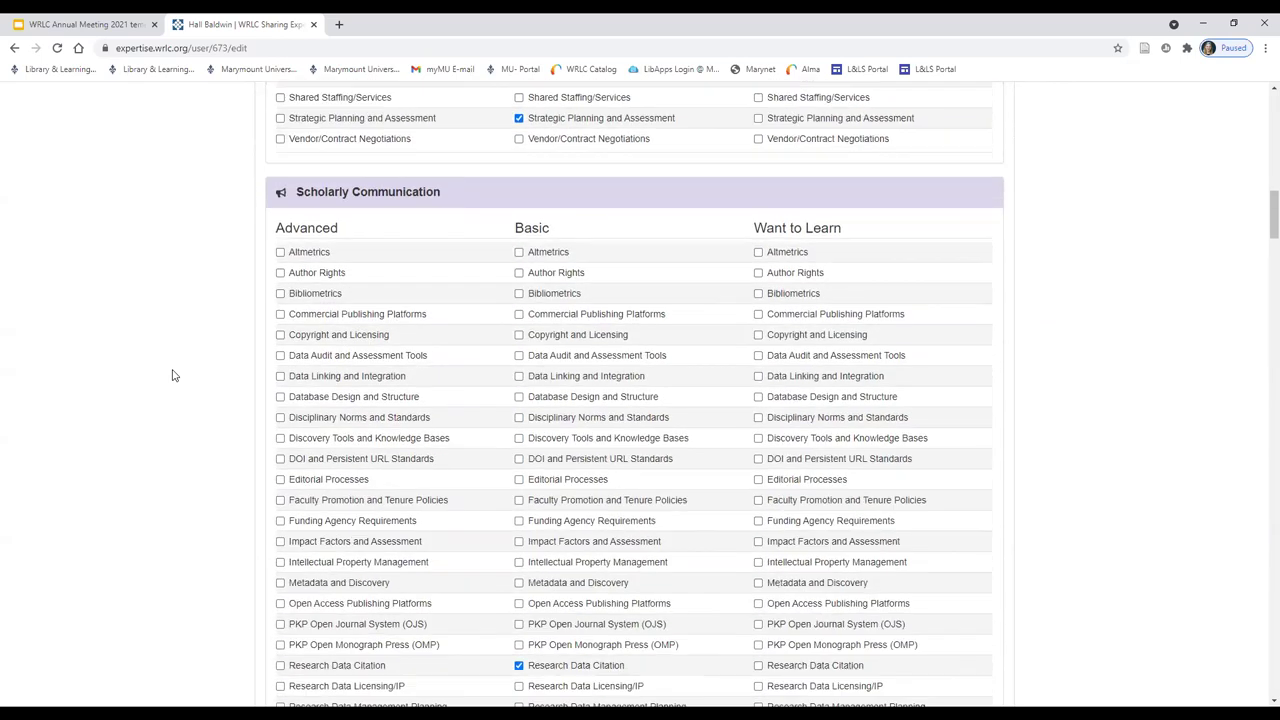
scroll(172, 375, "down", 1)
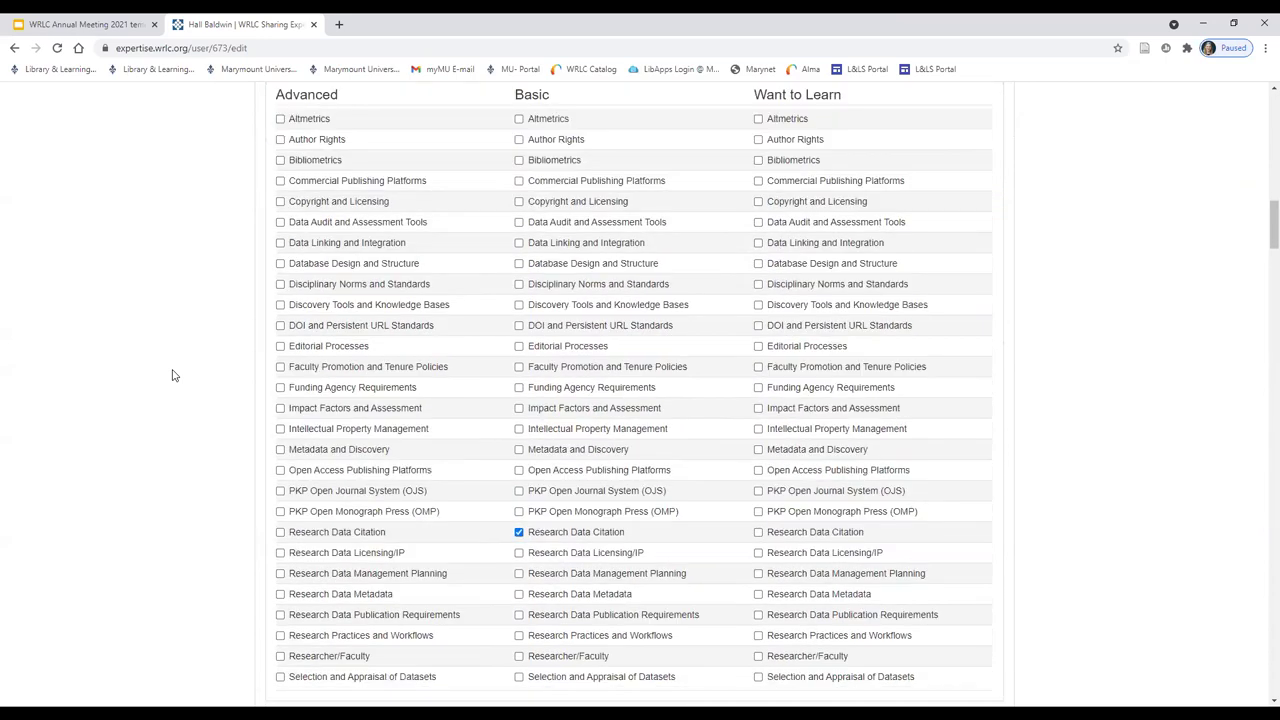
scroll(172, 375, "down", 1)
scroll(172, 375, "down", 4)
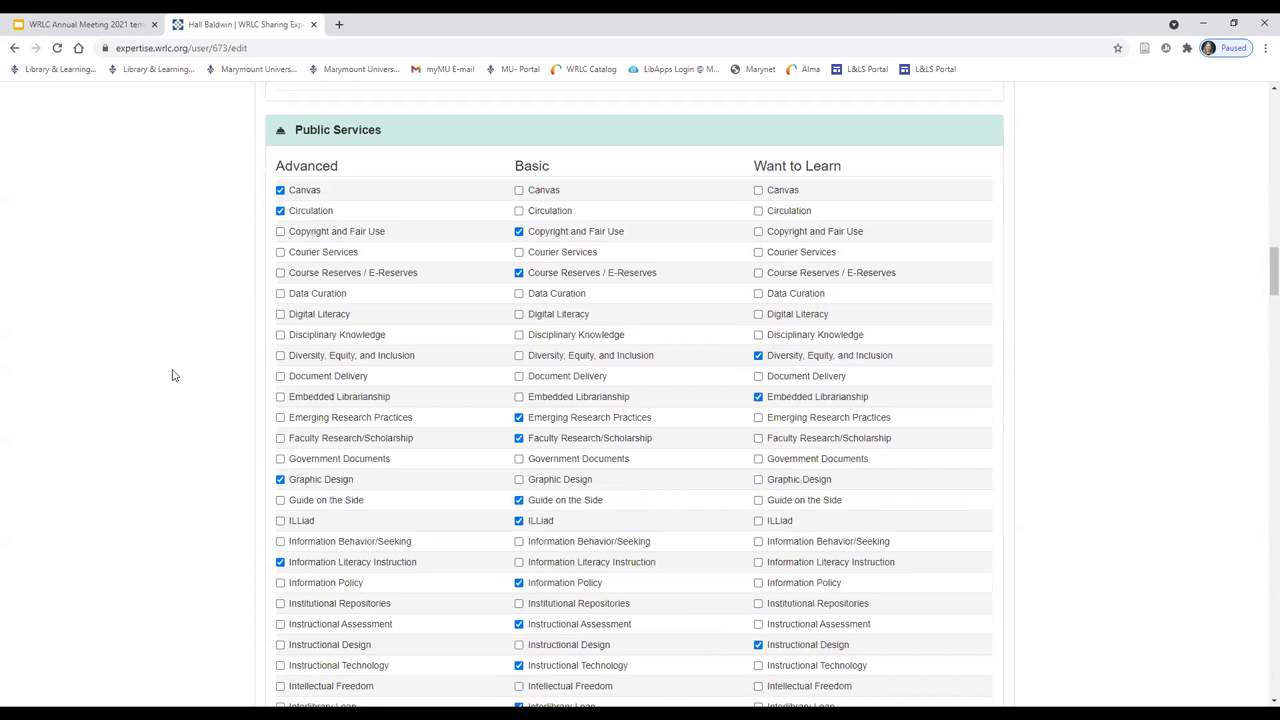
scroll(172, 375, "down", 8)
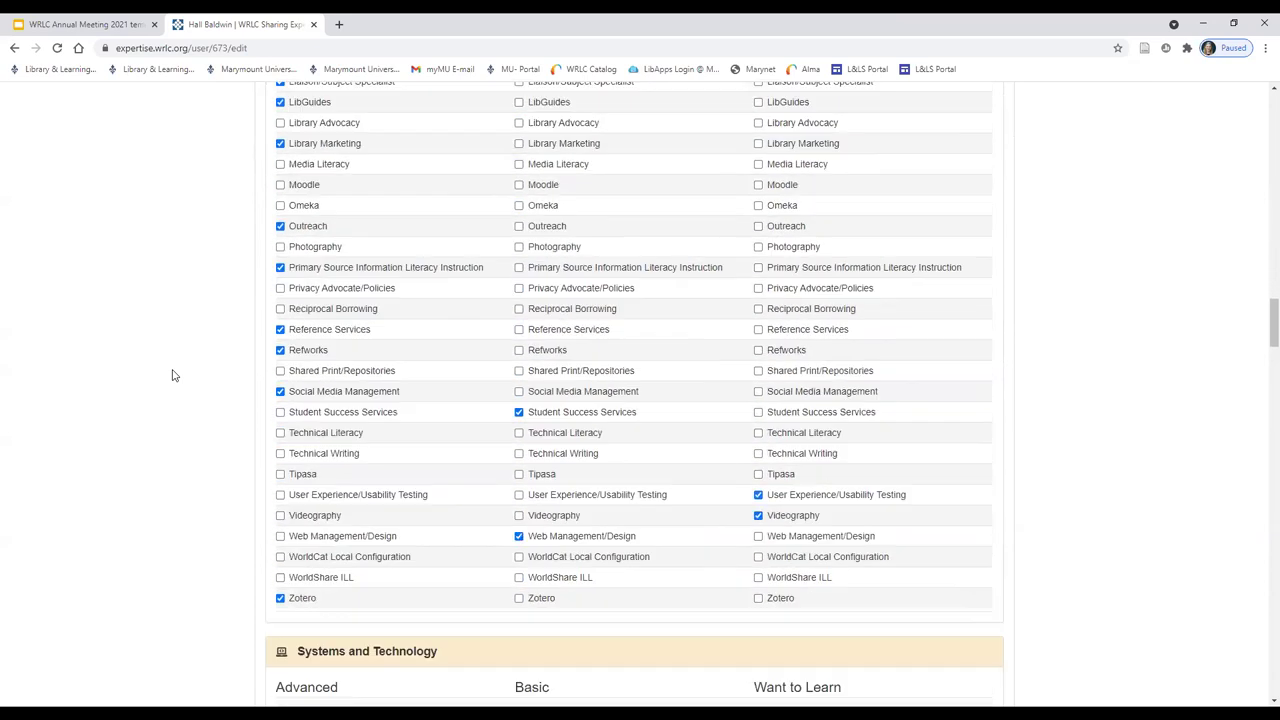
scroll(172, 375, "down", 1)
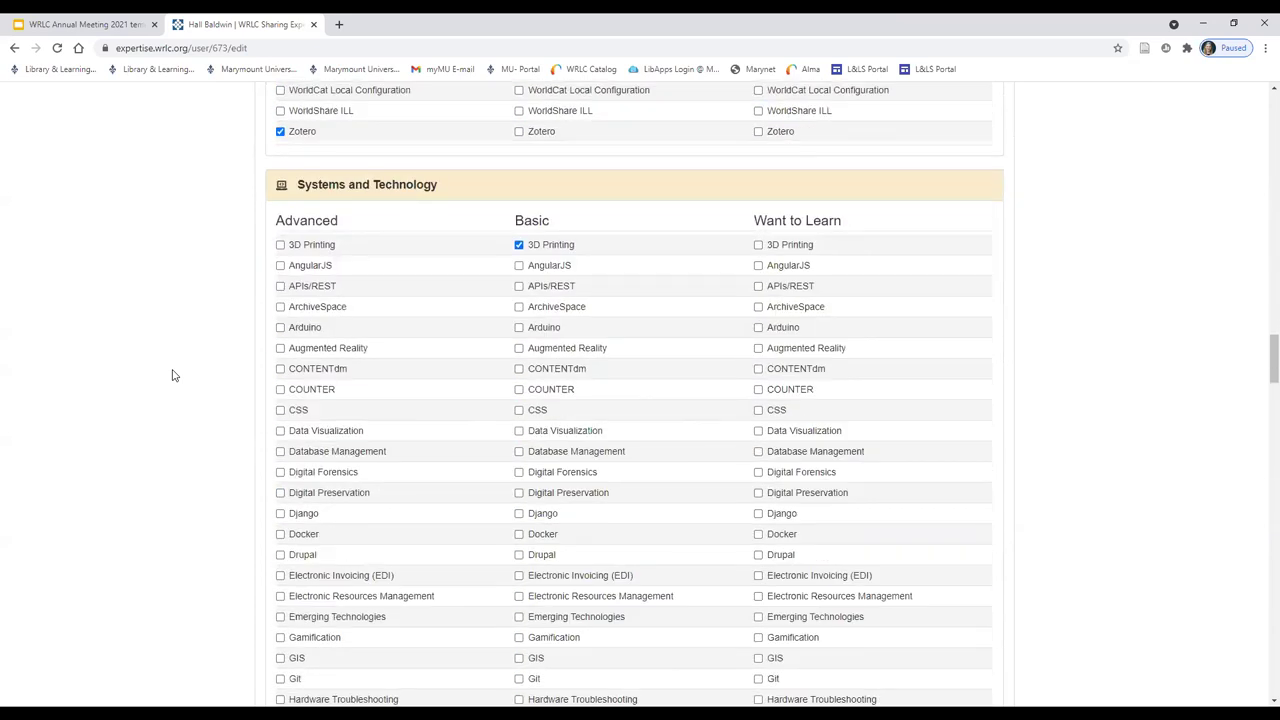
scroll(172, 375, "down", 5)
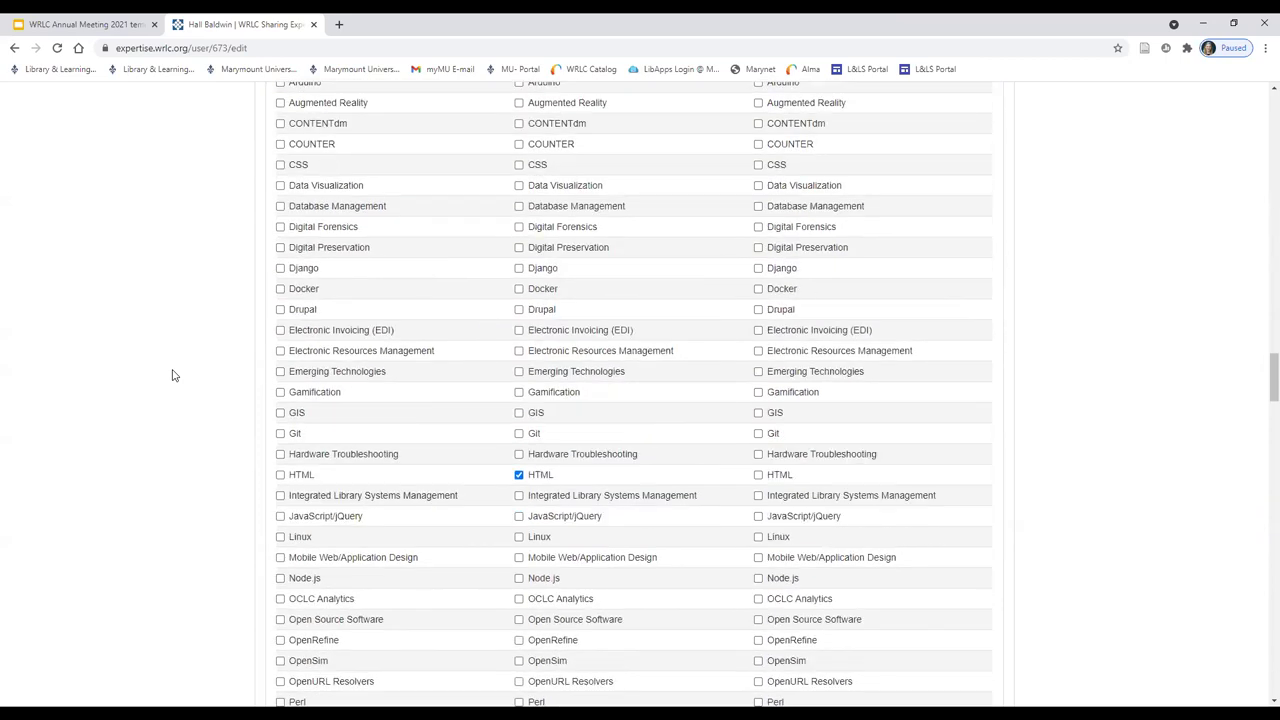
scroll(172, 375, "down", 5)
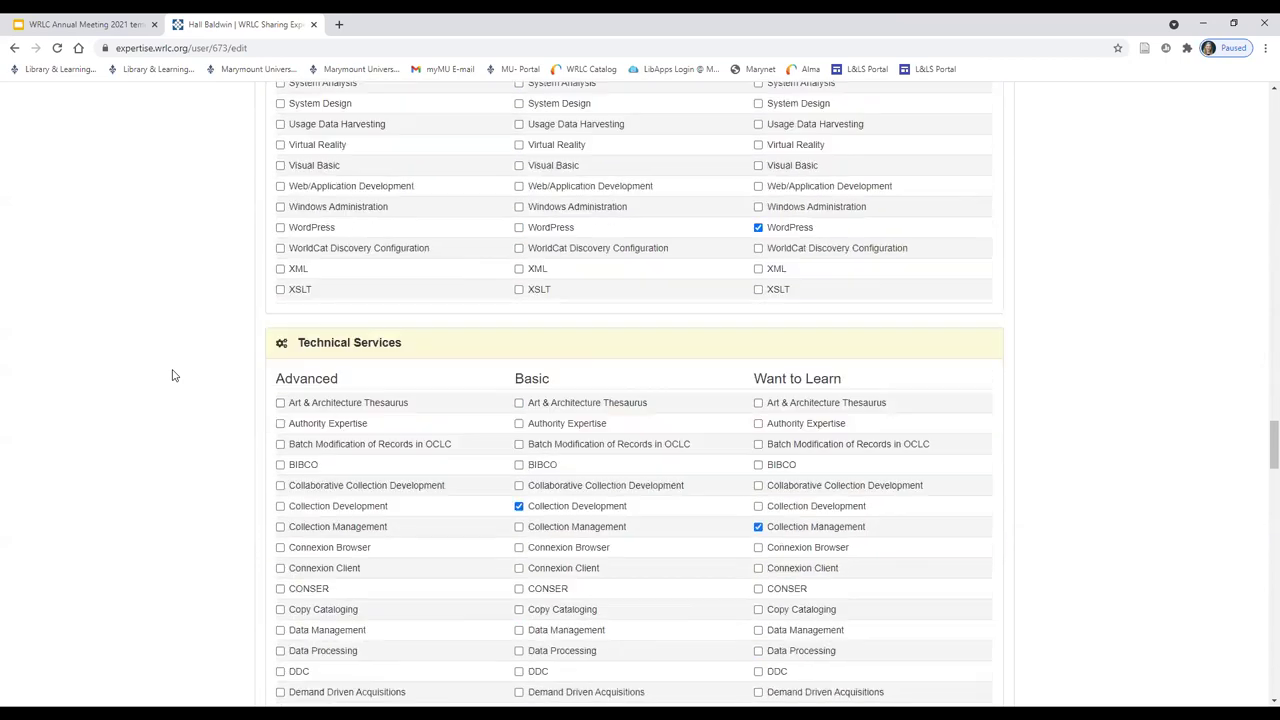
scroll(172, 375, "down", 7)
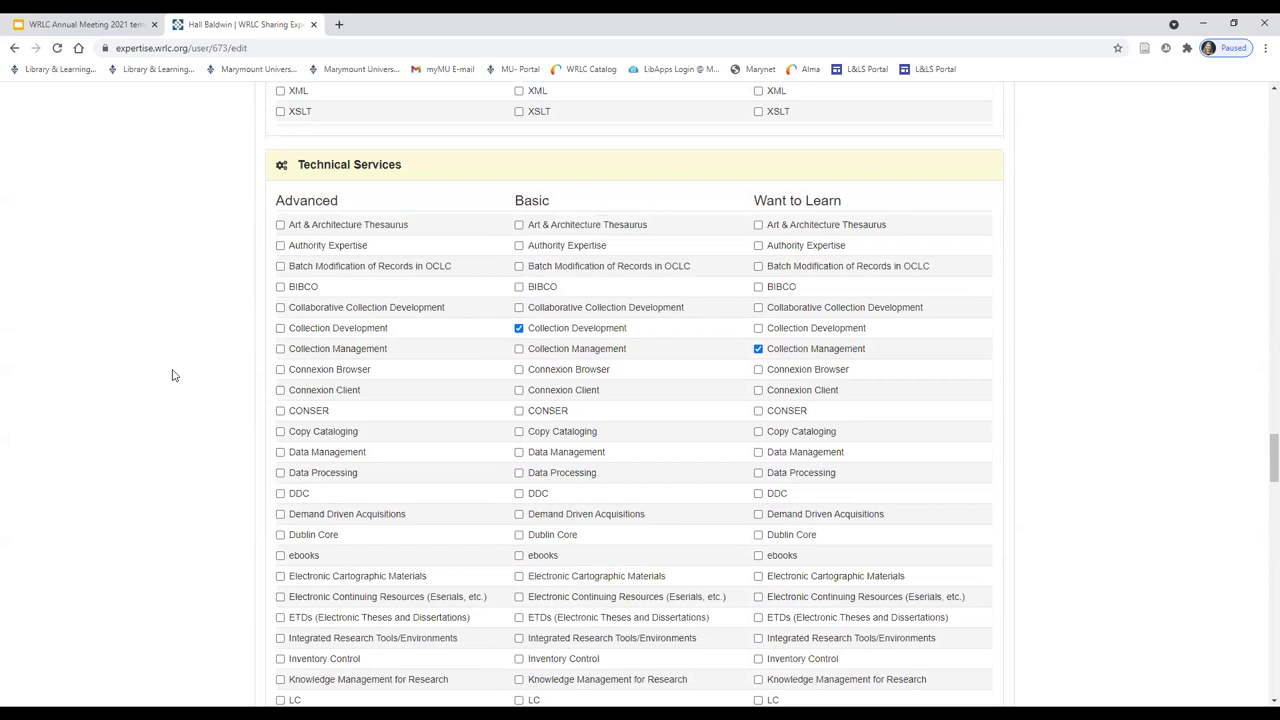
scroll(172, 375, "down", 3)
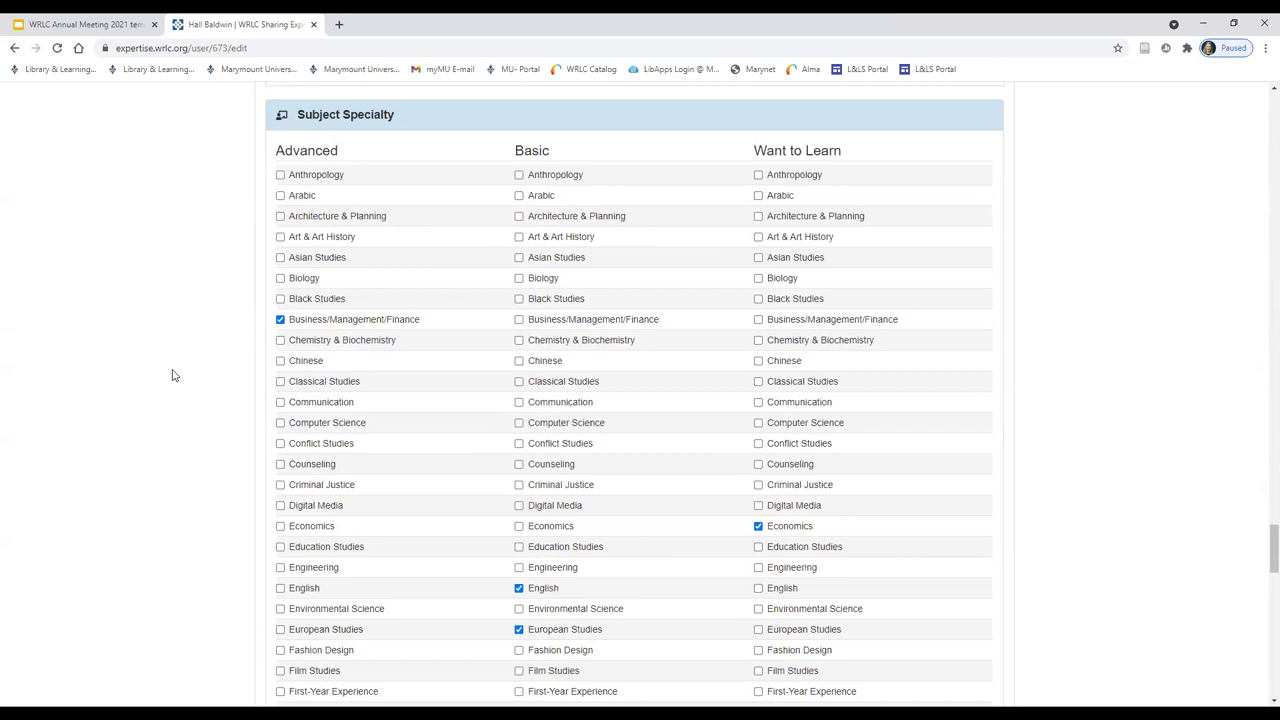
scroll(172, 375, "down", 5)
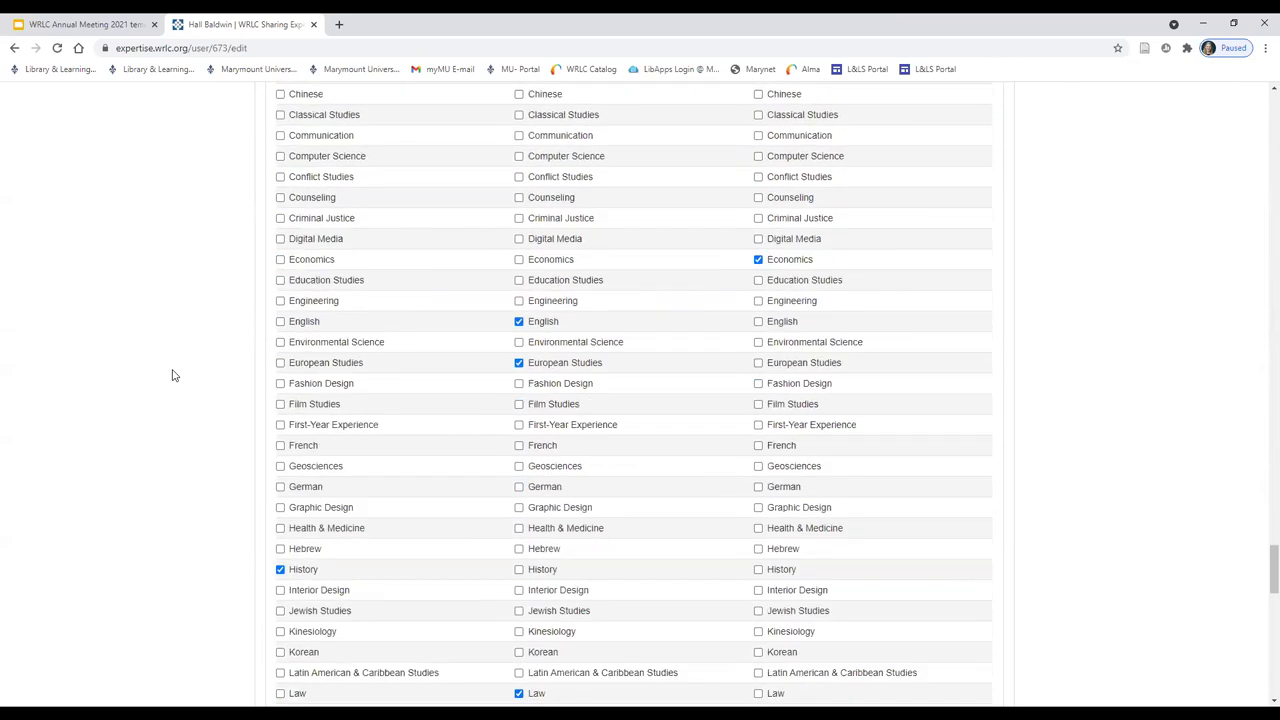
scroll(172, 375, "down", 5)
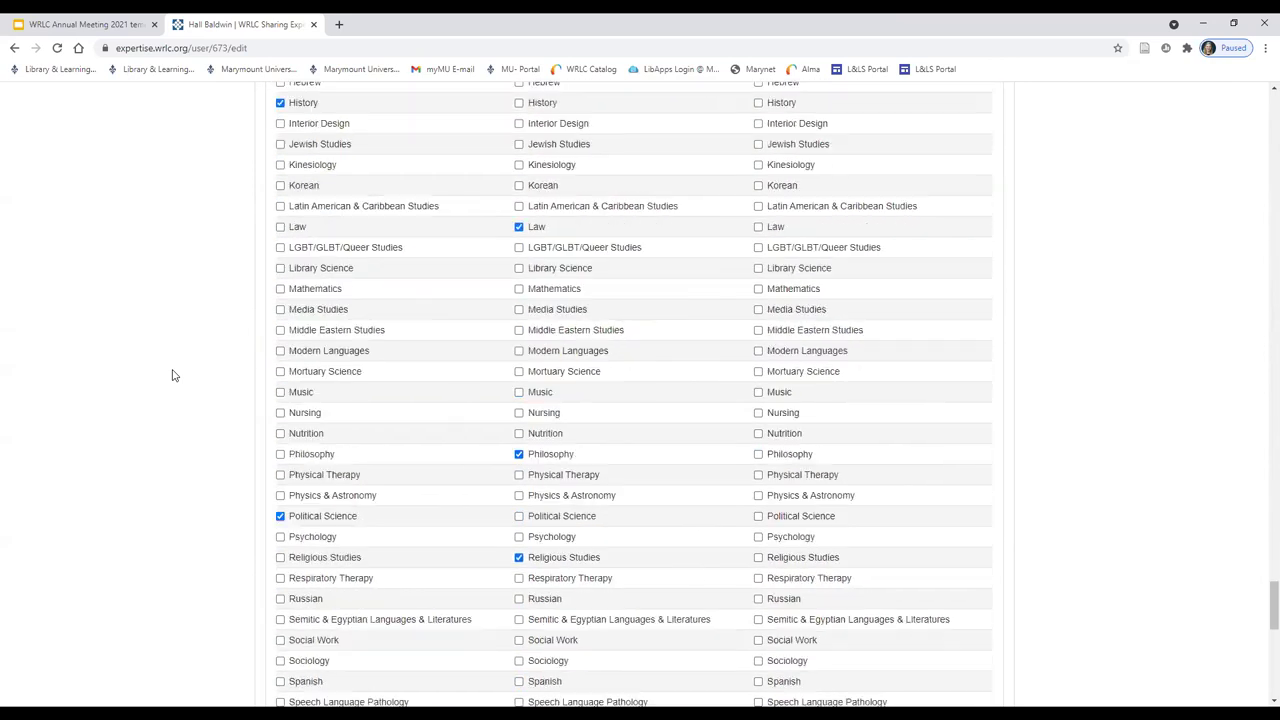
scroll(172, 375, "down", 5)
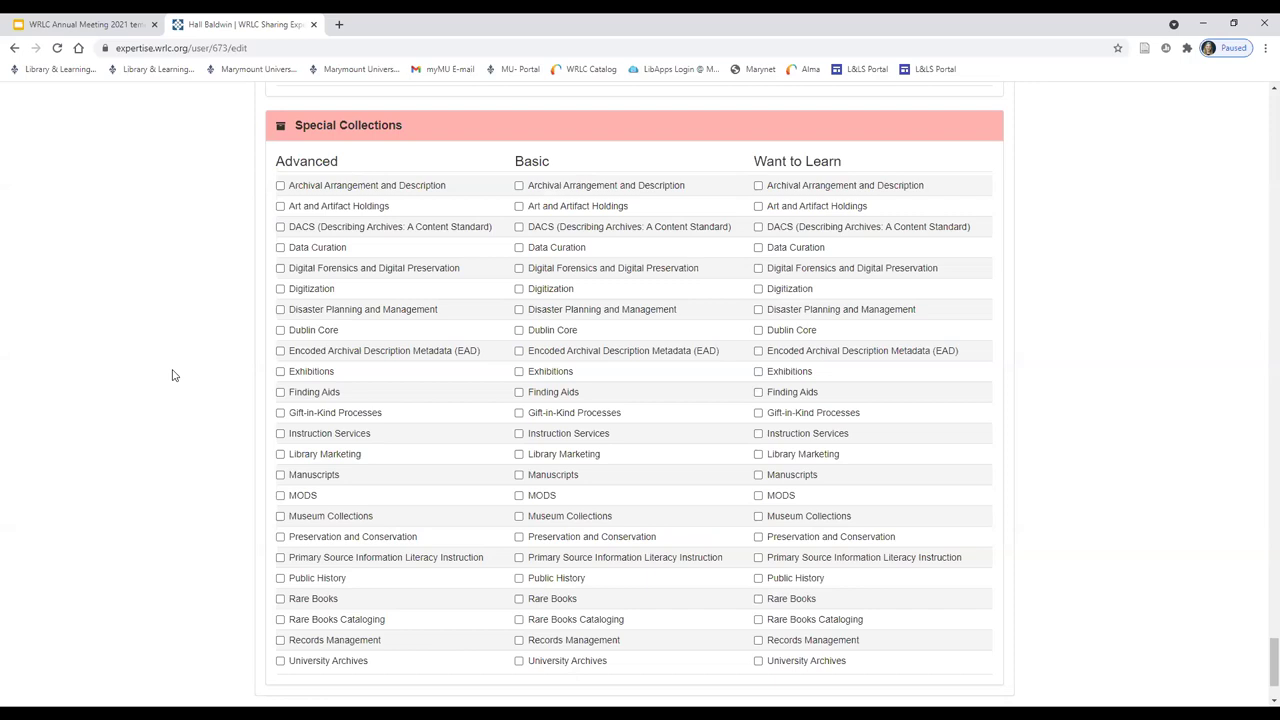
Save the profile's selected skills and return to the inventory's home page
scroll(172, 375, "down", 1)
left_click(268, 664)
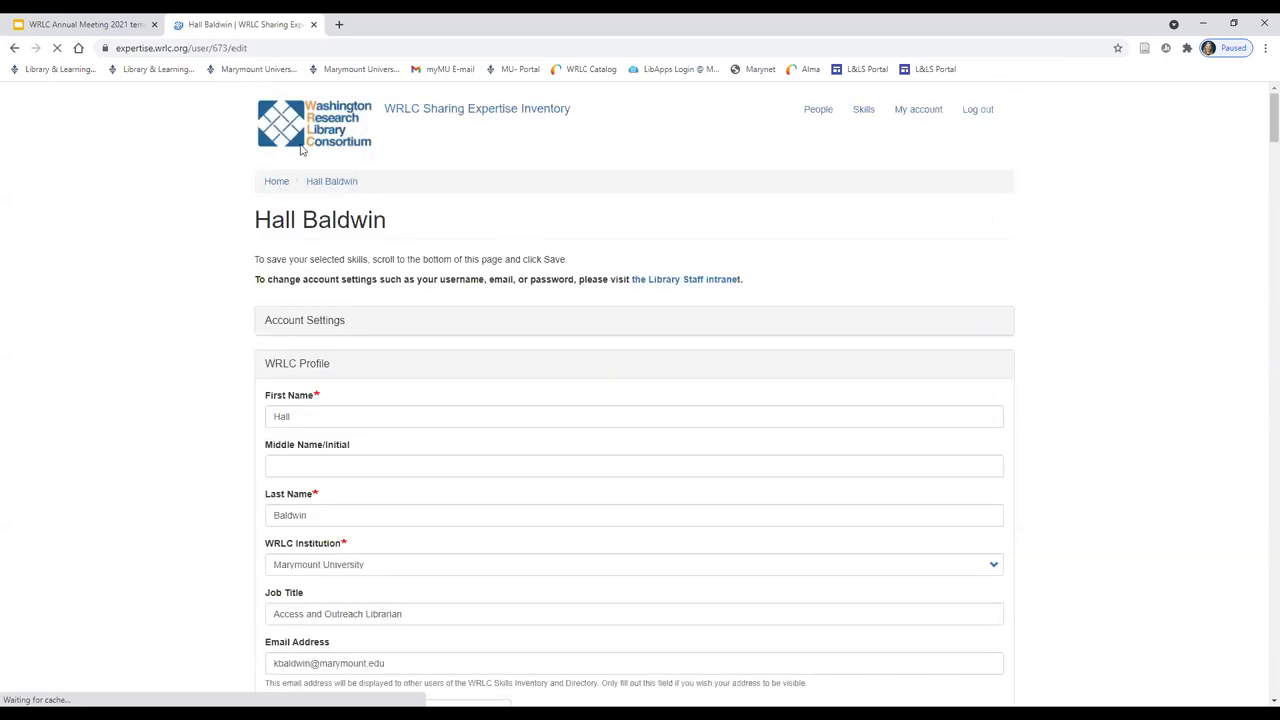
left_click(443, 109)
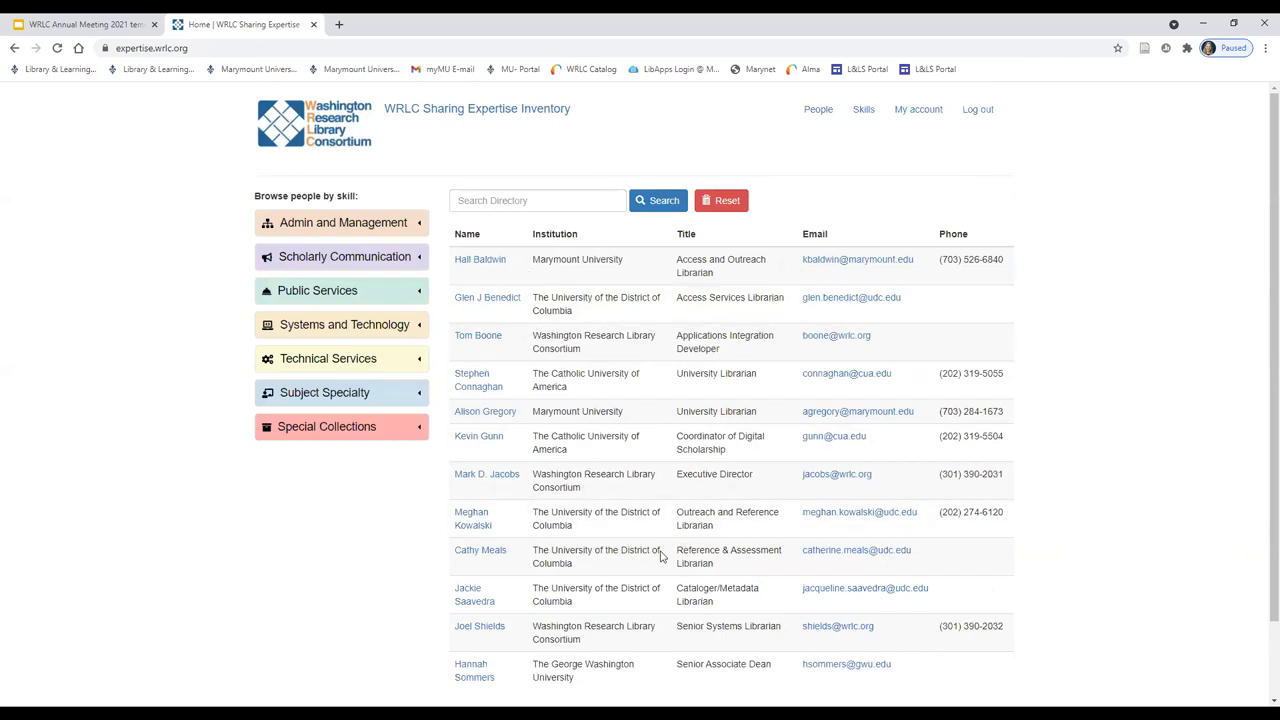
Search the people directory for "leadership"
left_click(526, 203)
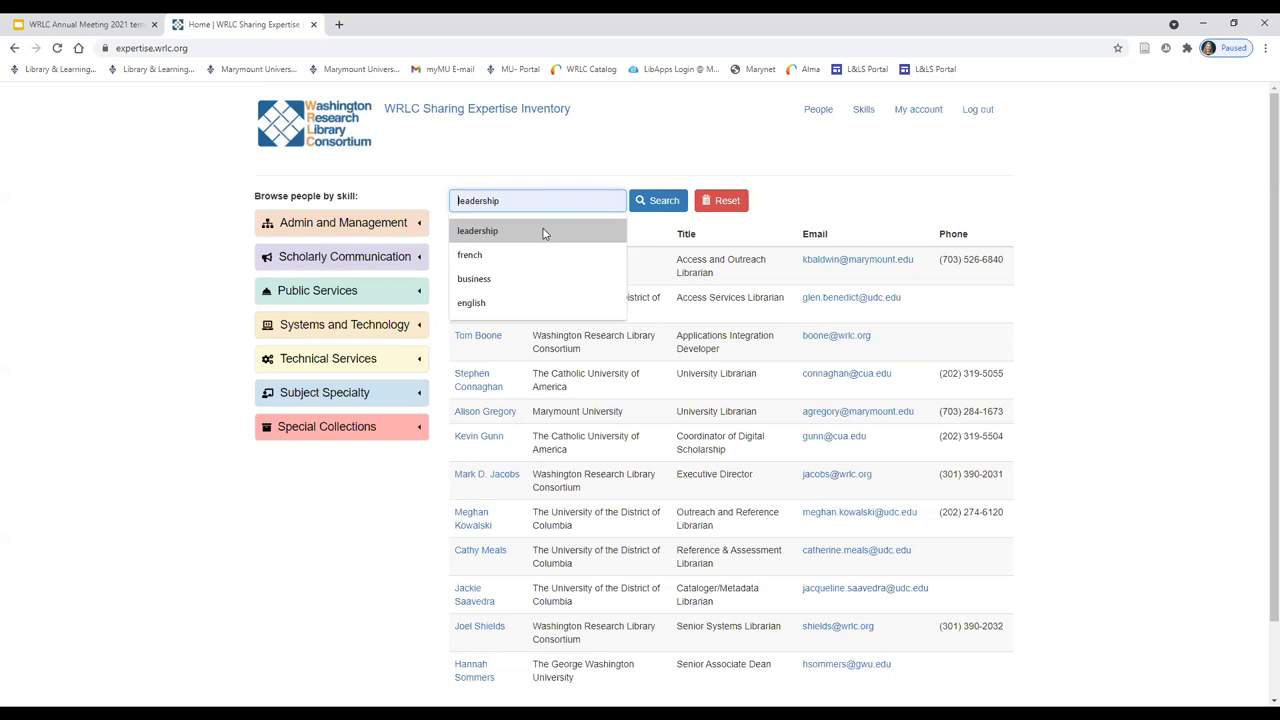
left_click(543, 231)
left_click(651, 210)
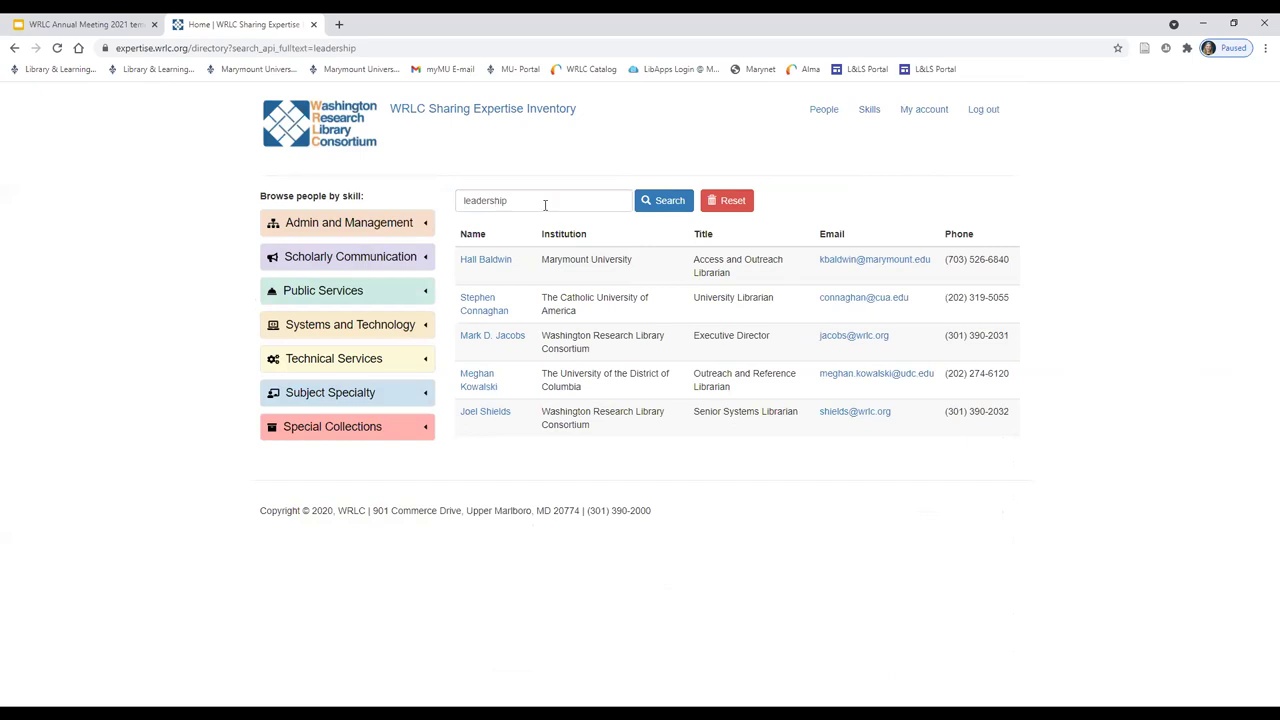
Search the people directory for "business" and reset the search to the full directory
triple_click(545, 205)
type("business")
key("Return")
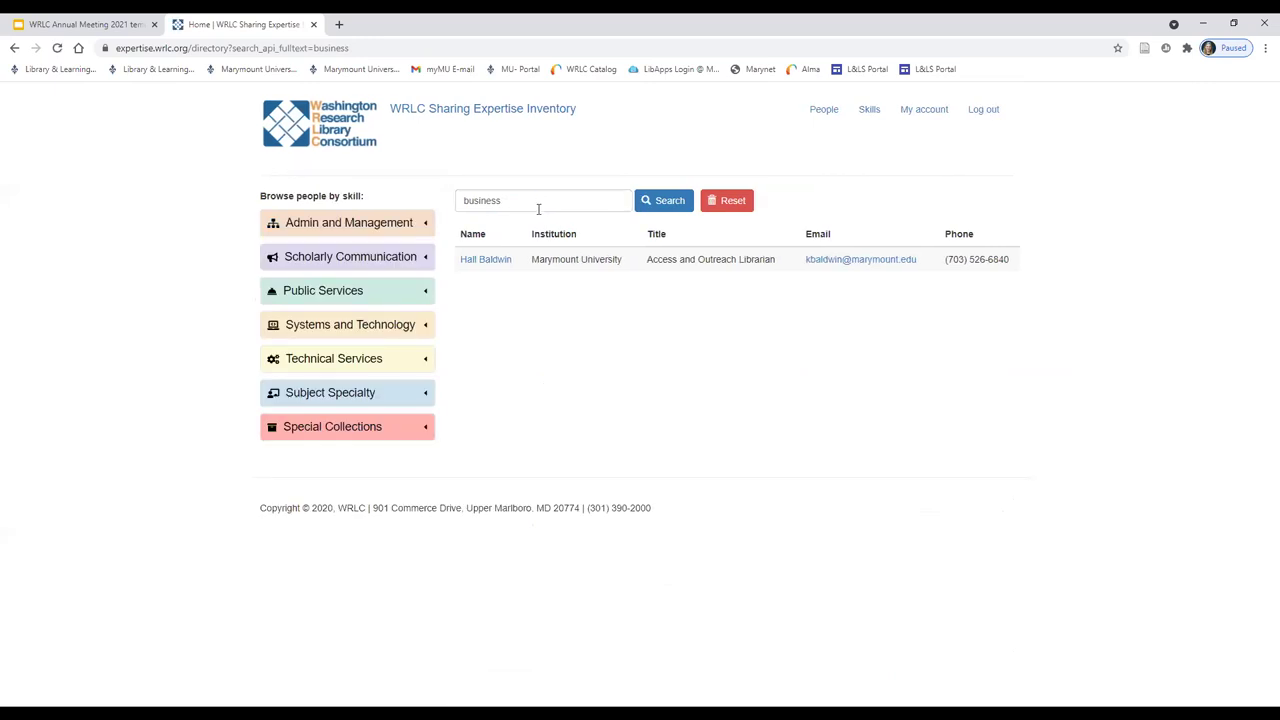
left_click(366, 125)
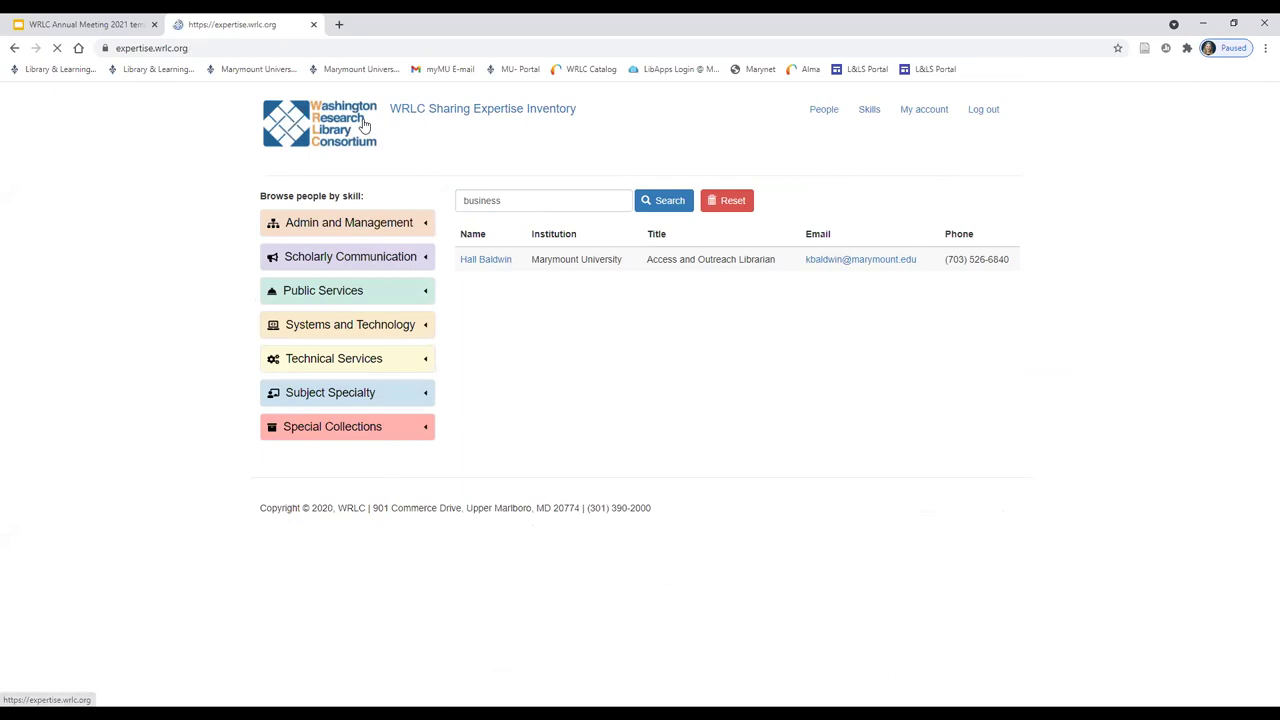
left_click(735, 202)
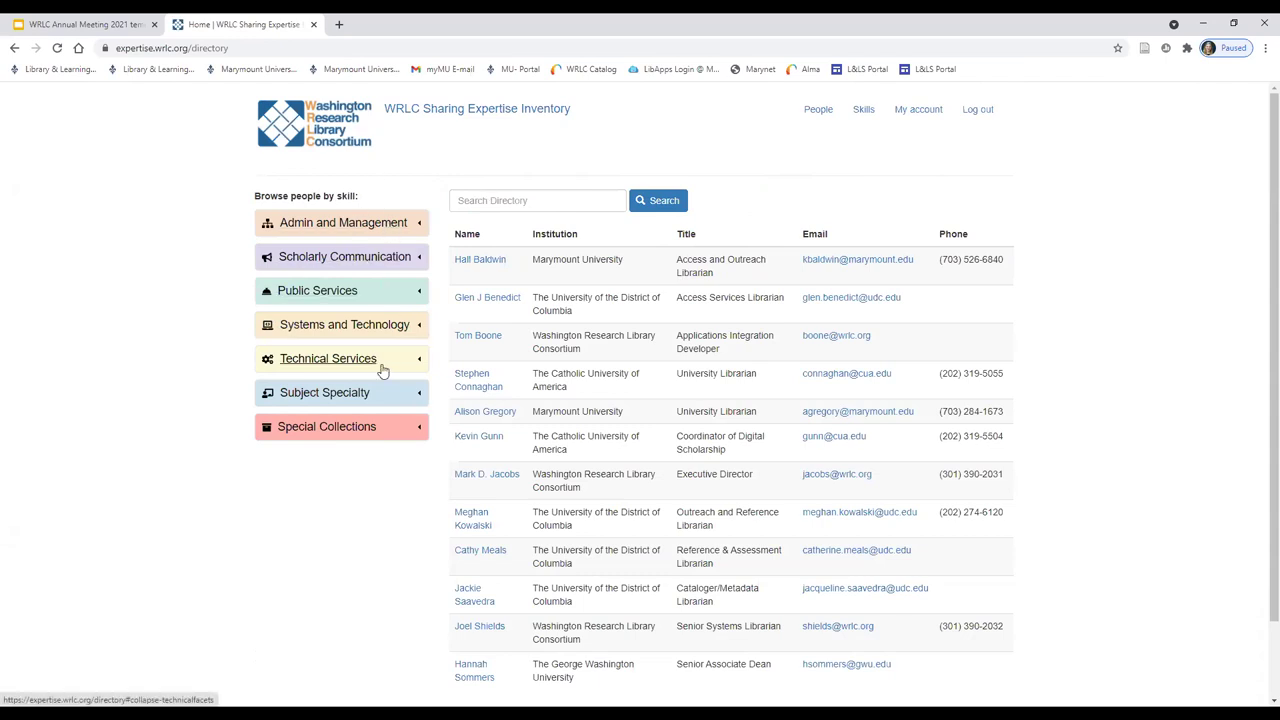
Filter the directory to people with the Advanced skill Analytics under Admin and Management
left_click(421, 230)
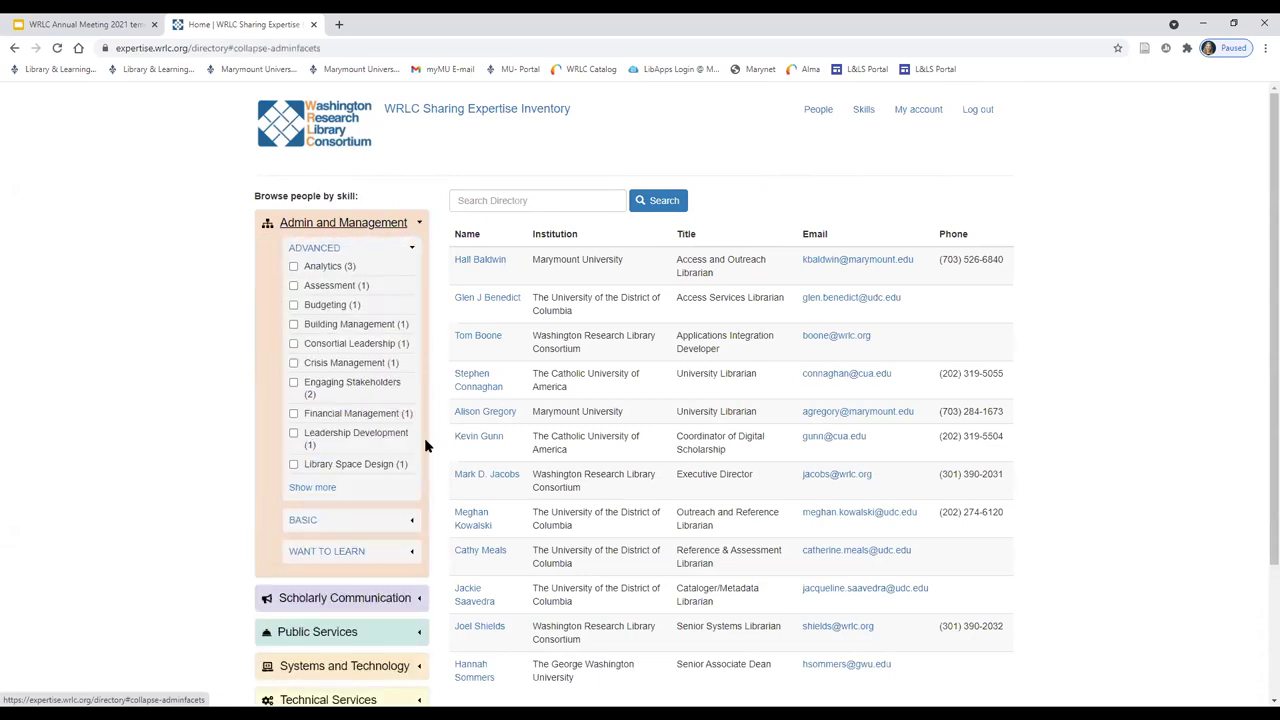
scroll(425, 446, "down", 3)
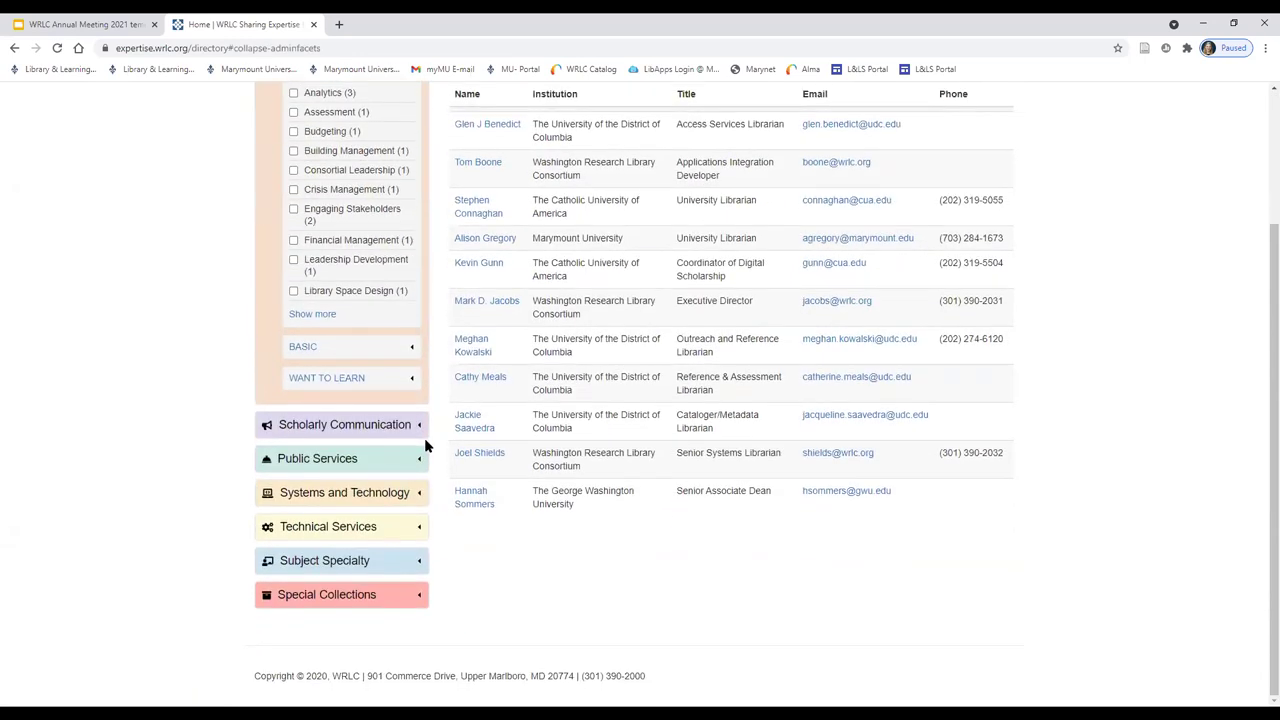
scroll(372, 425, "up", 1)
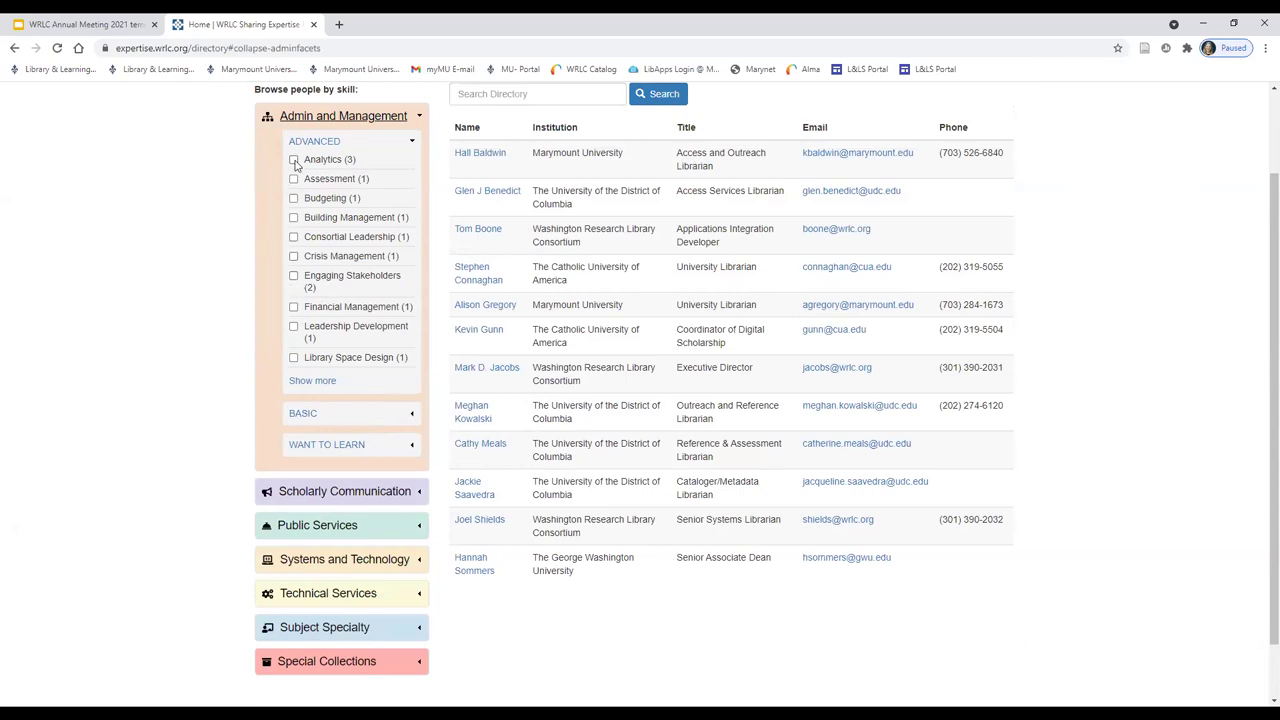
left_click(294, 161)
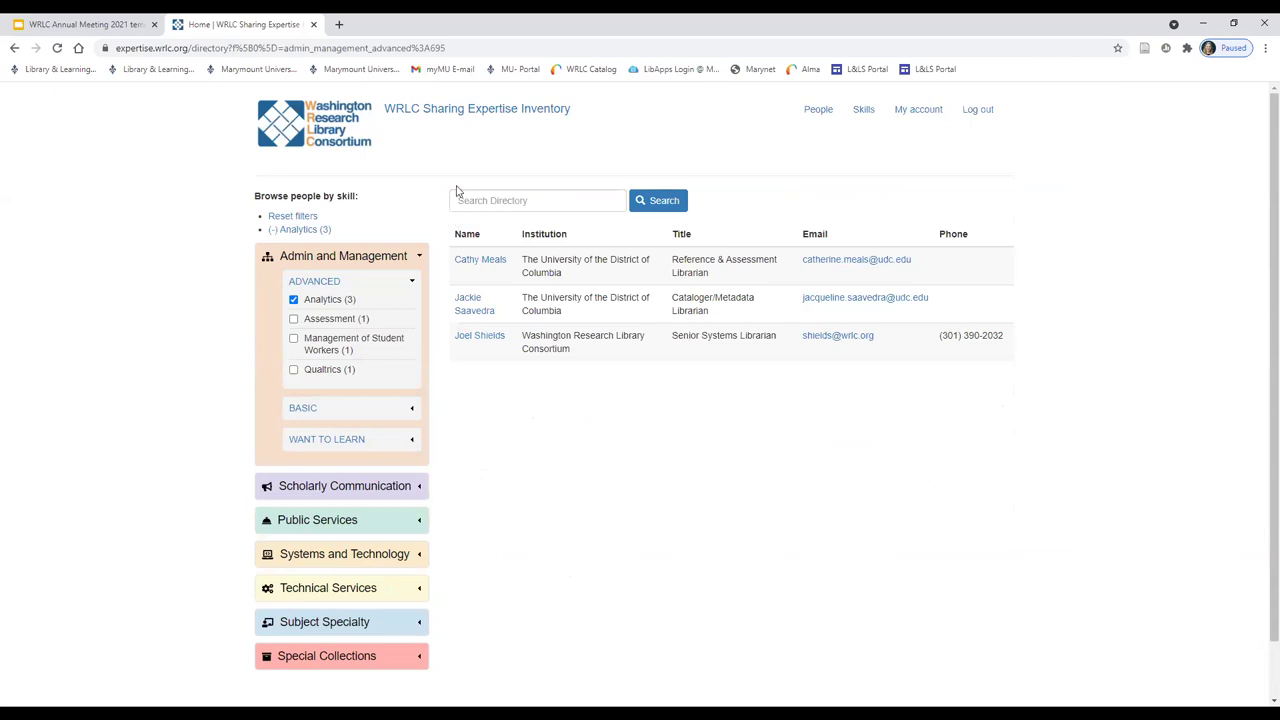
Remove the Analytics skill filter and return to the inventory's home page
left_click(294, 300)
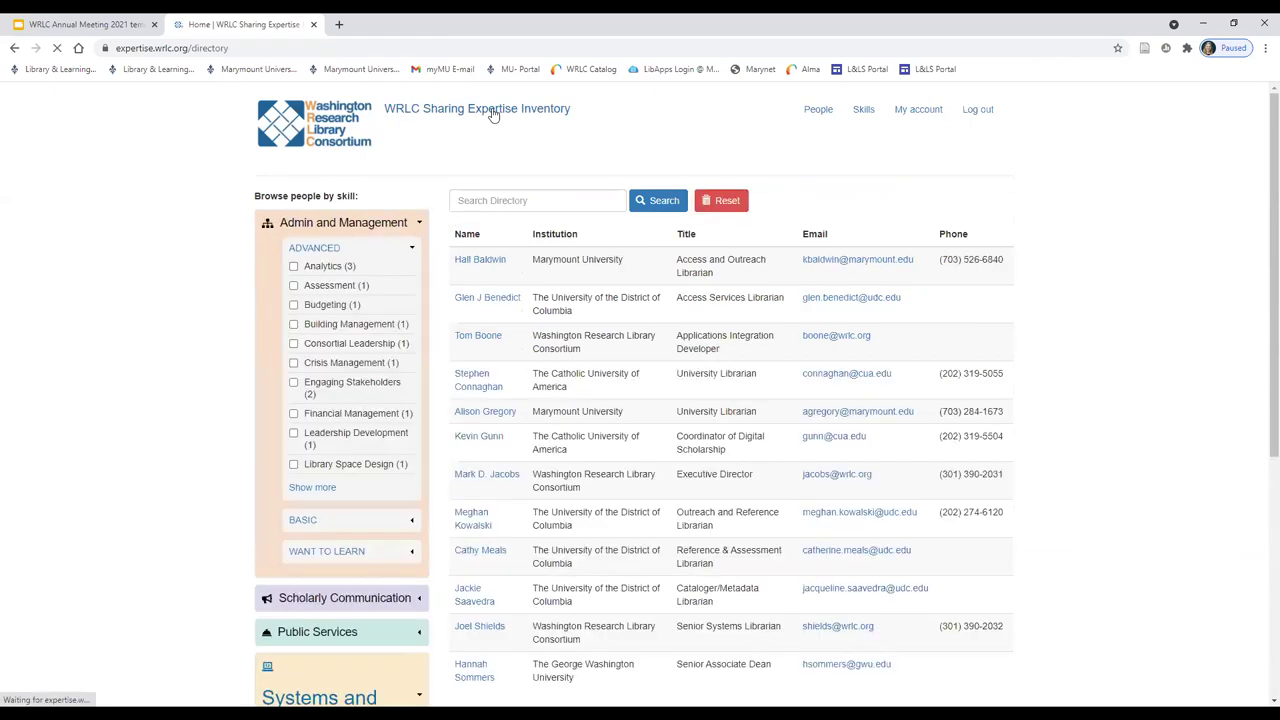
left_click(492, 114)
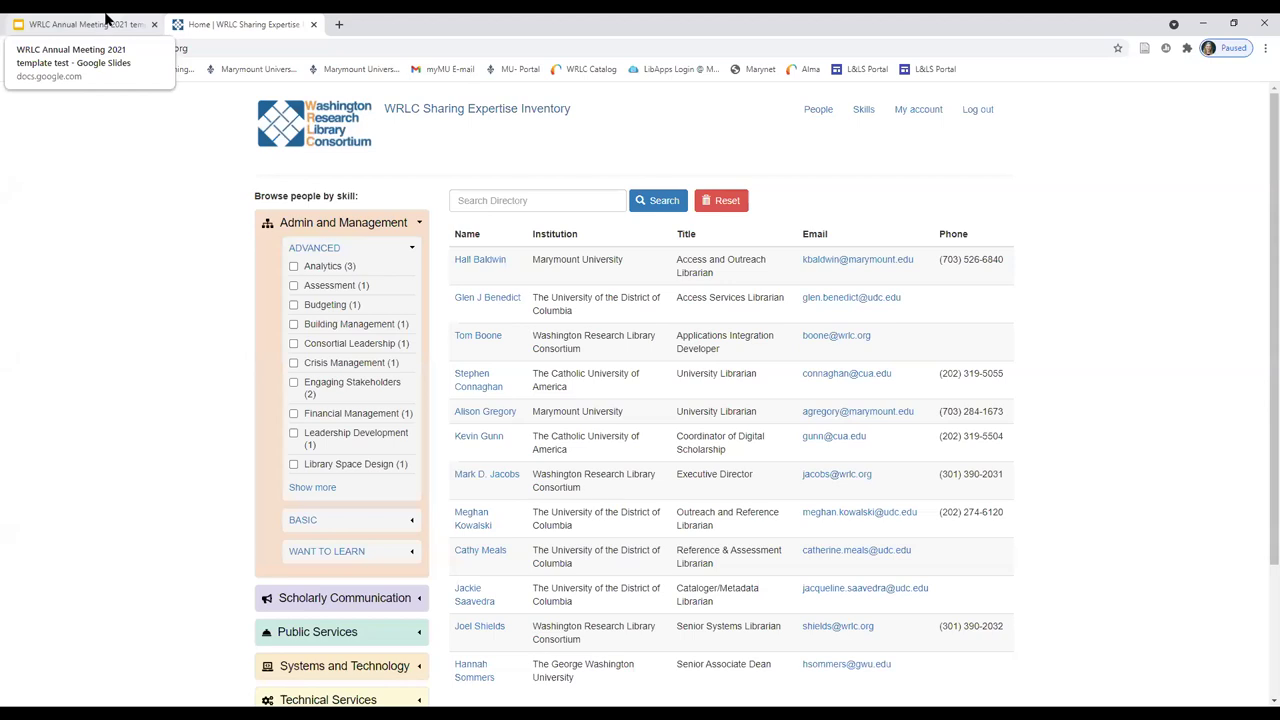
Switch to the WRLC Annual Meeting 2021 presentation in Google Slides, present it from "How it works" and advance to the "Benefits" slide
left_click(107, 18)
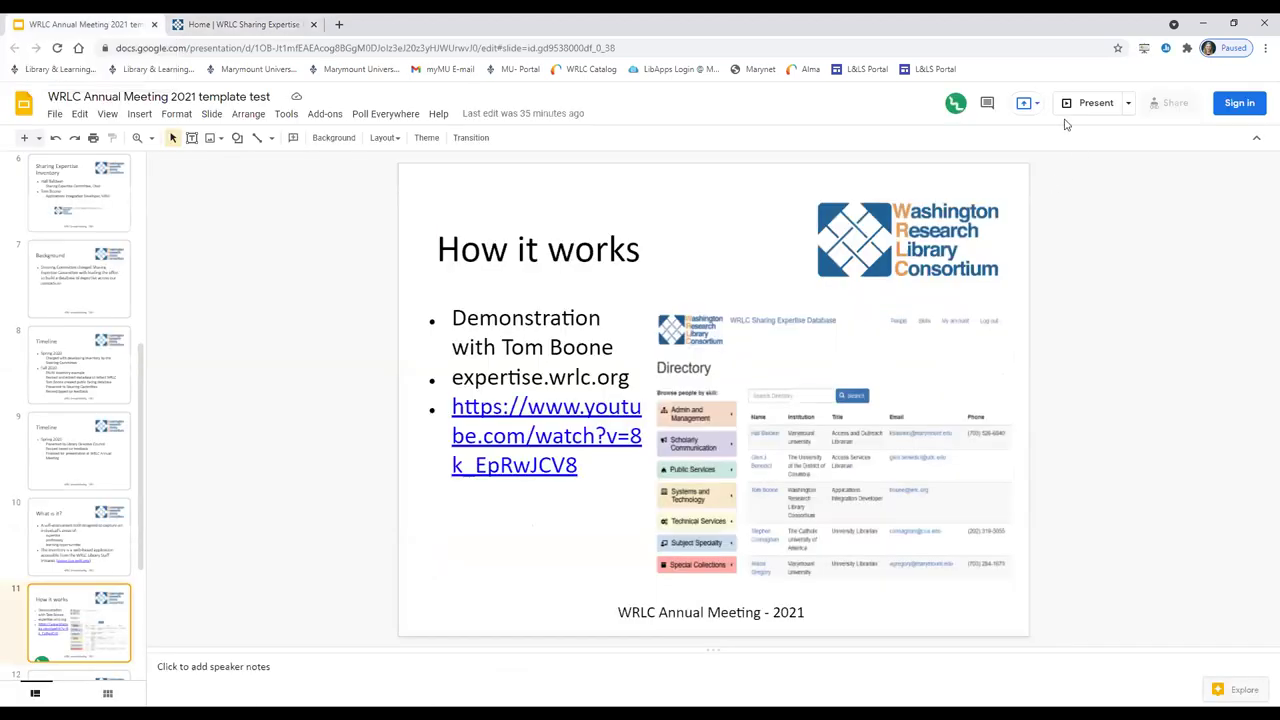
left_click(1090, 103)
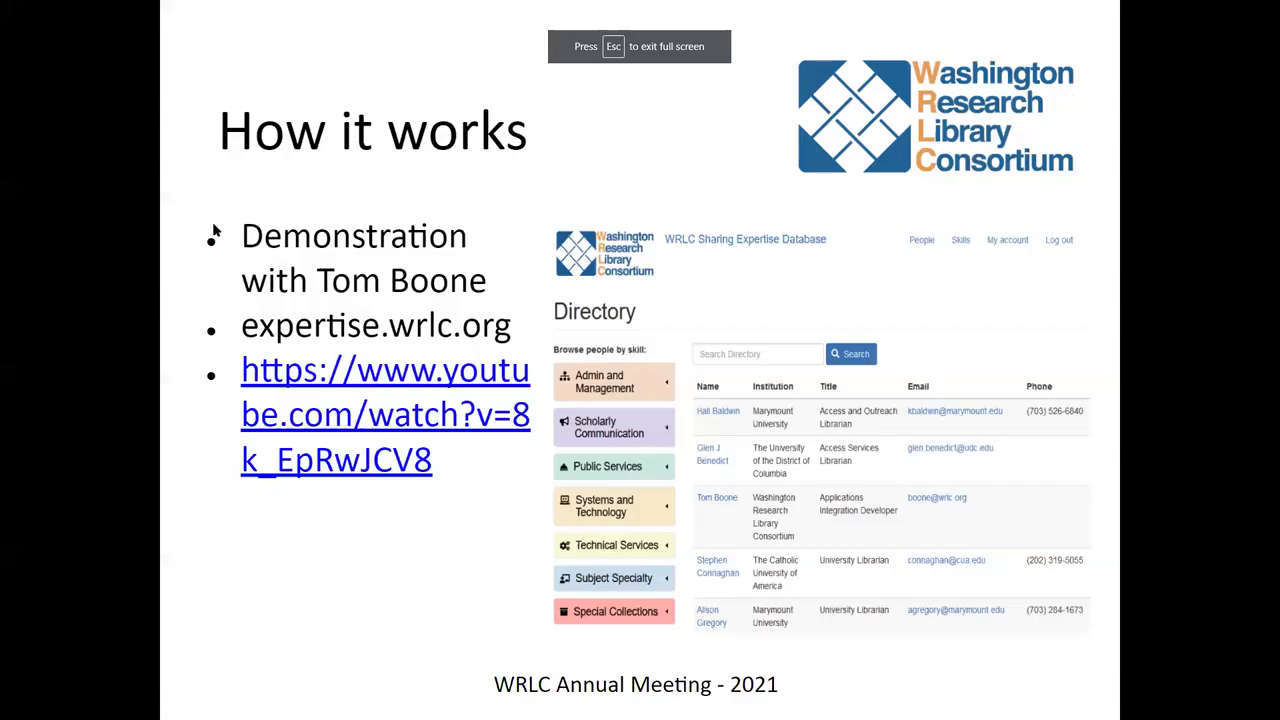
key("Right")
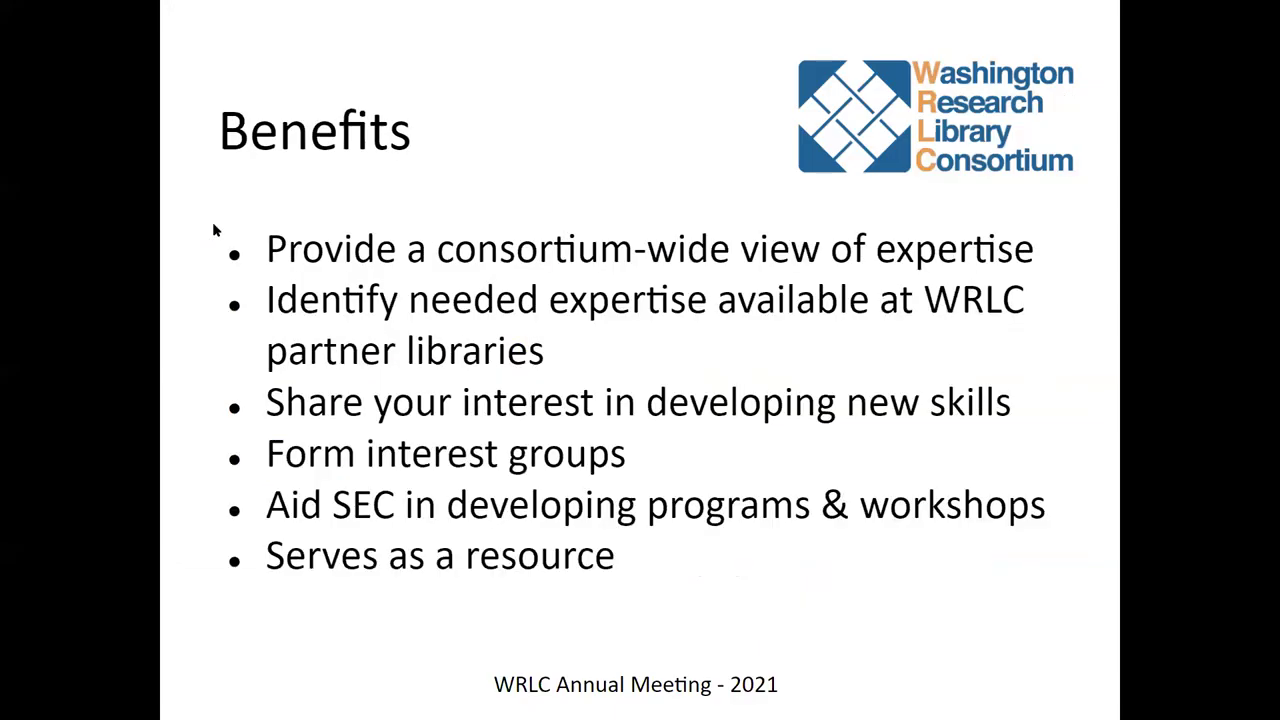